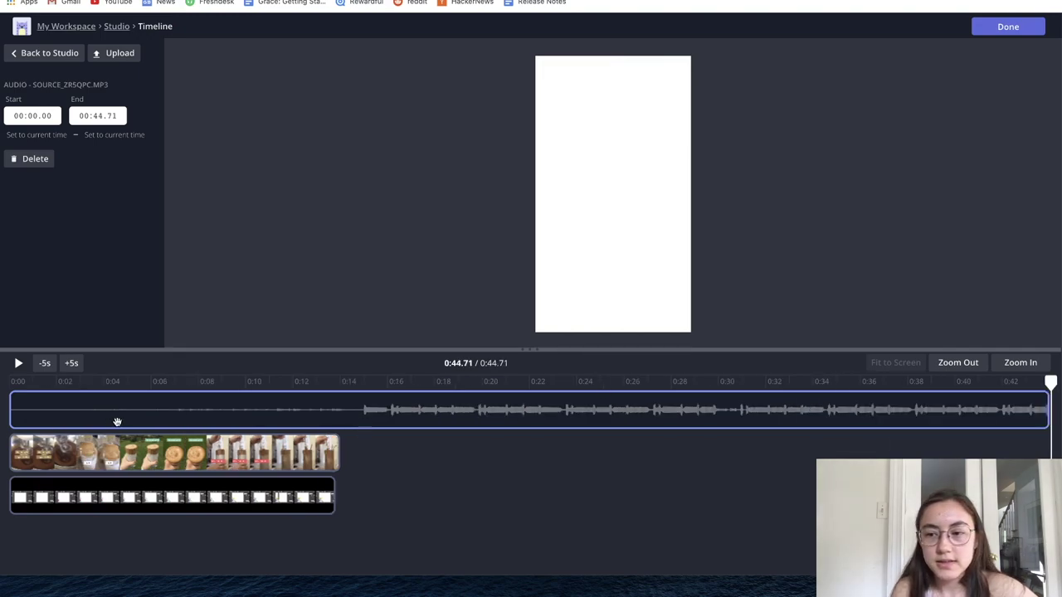
- Trim and slide the audio clip so it plays only from 0:10.52 to 0:13.87
drag(12, 408, 359, 410)
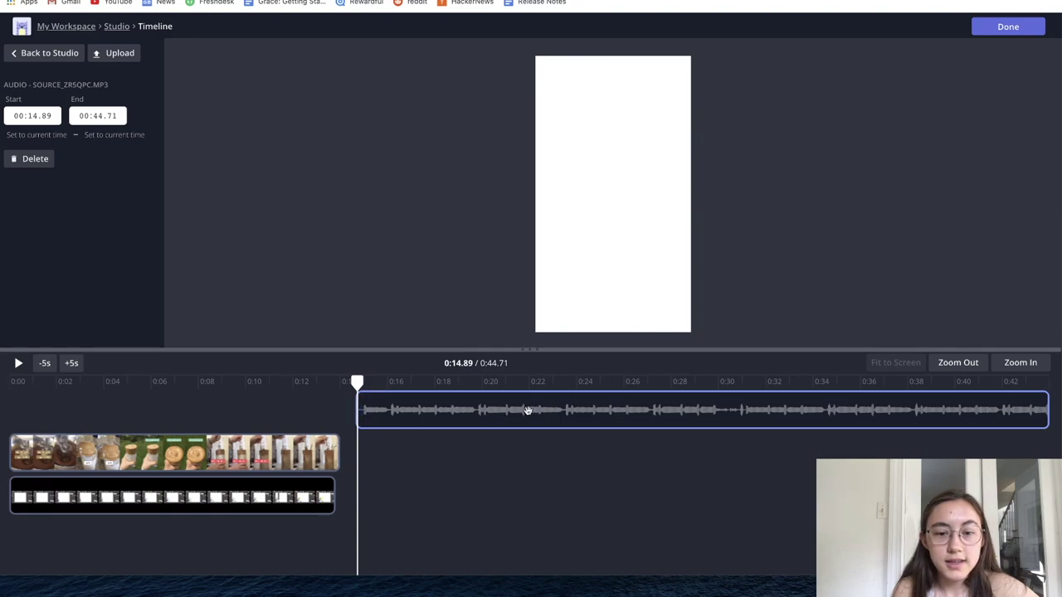
drag(581, 410, 232, 407)
drag(1048, 408, 501, 409)
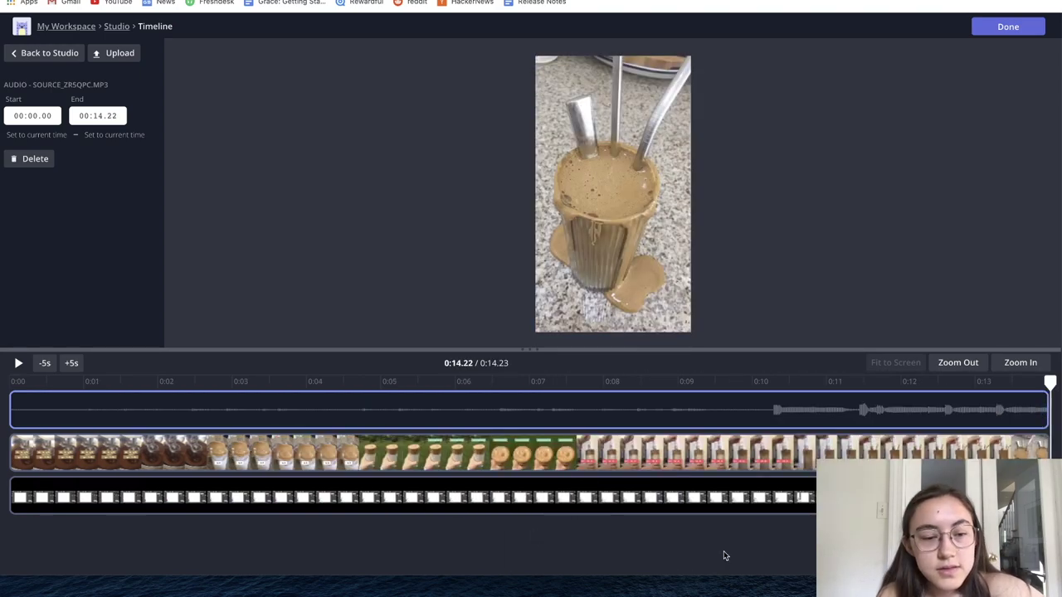
click(120, 54)
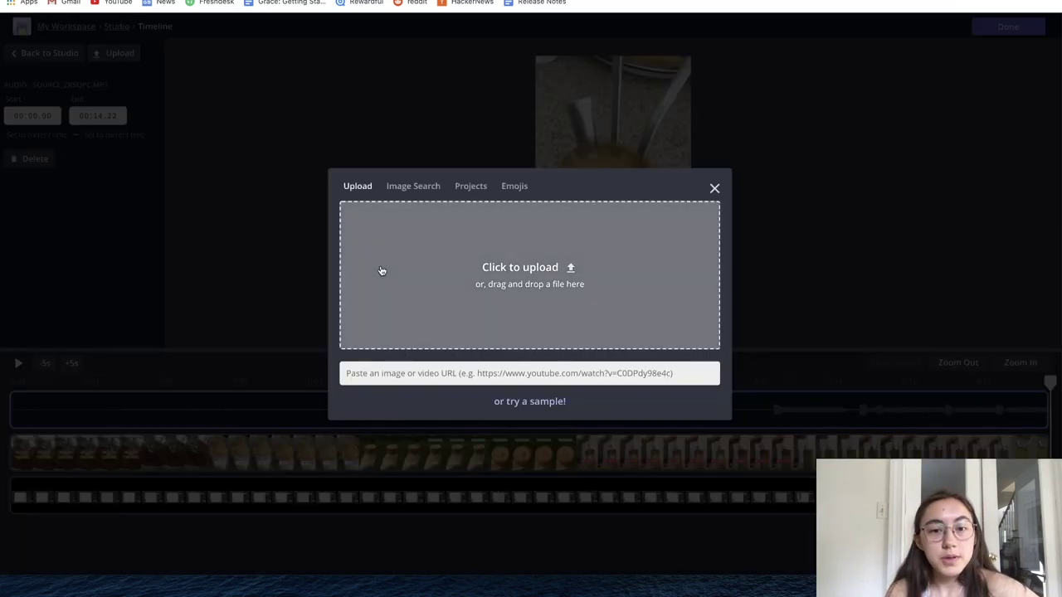
click(714, 188)
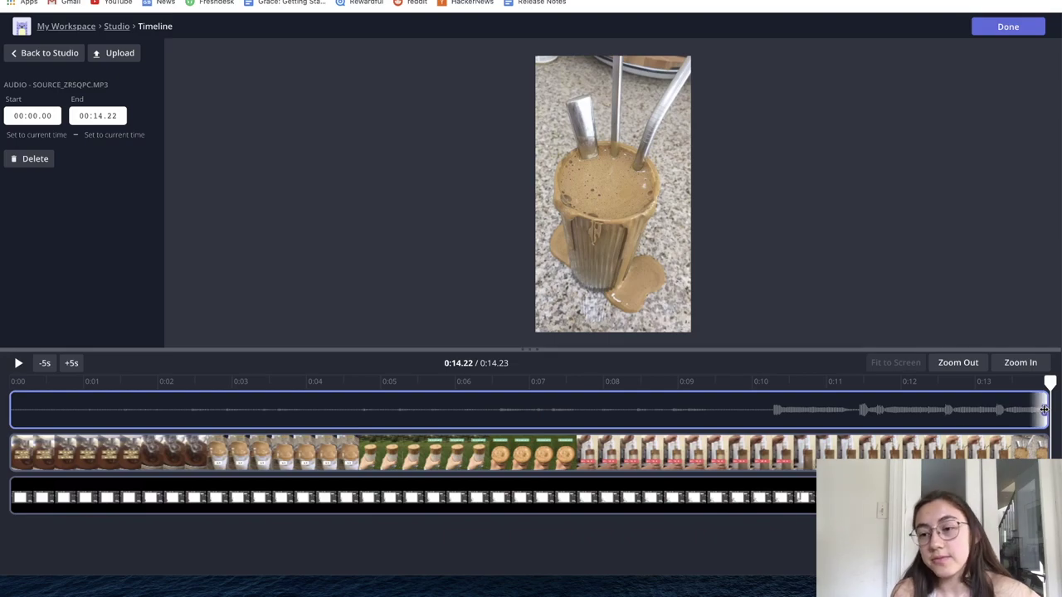
mouse_move(1043, 409)
mouse_down()
mouse_move(475, 412)
mouse_move(1047, 410)
mouse_move(1023, 410)
mouse_up()
drag(12, 409, 780, 409)
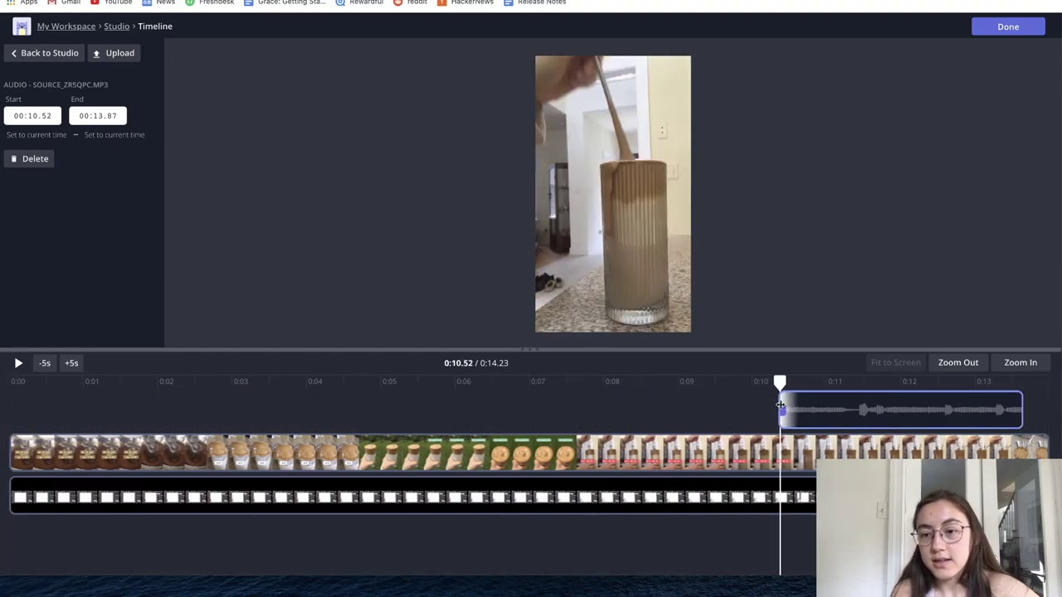
- Drag the black overlay track's end back to 0:07.34, leaving dalgona clip and audio unchanged
click(714, 517)
click(663, 496)
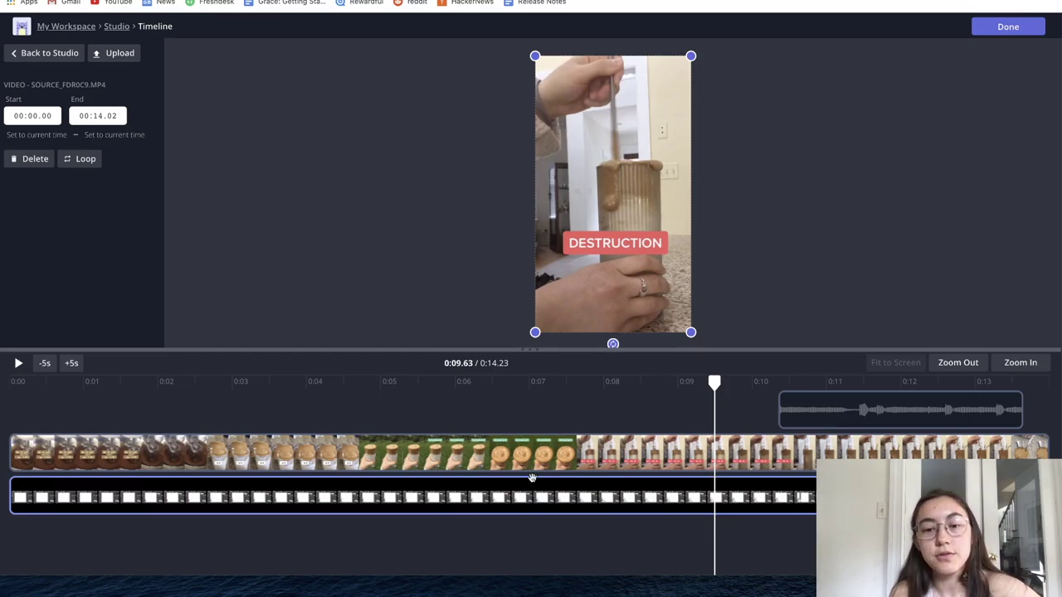
click(902, 412)
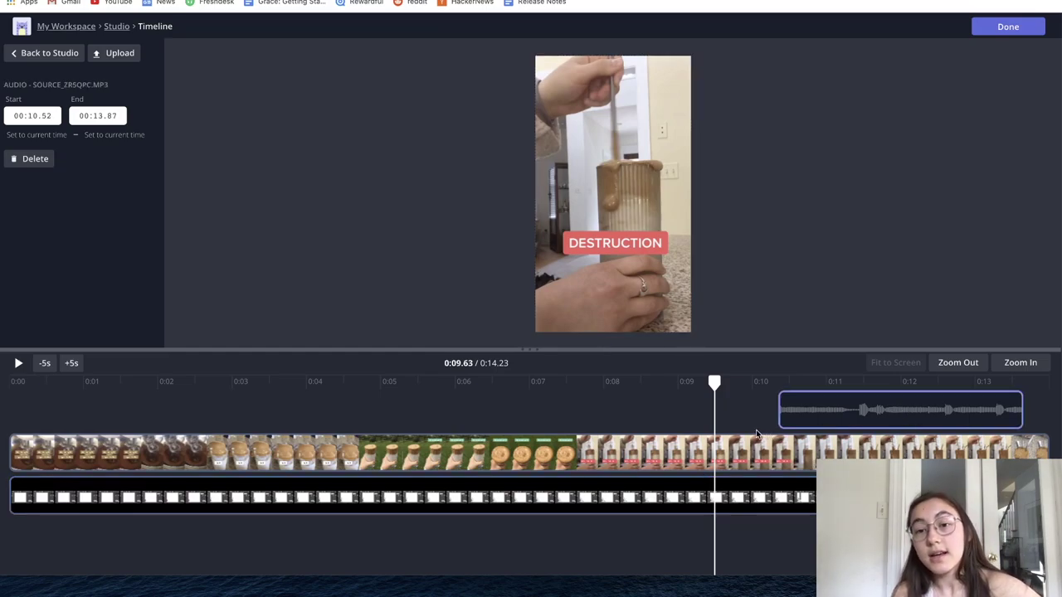
drag(814, 496, 545, 496)
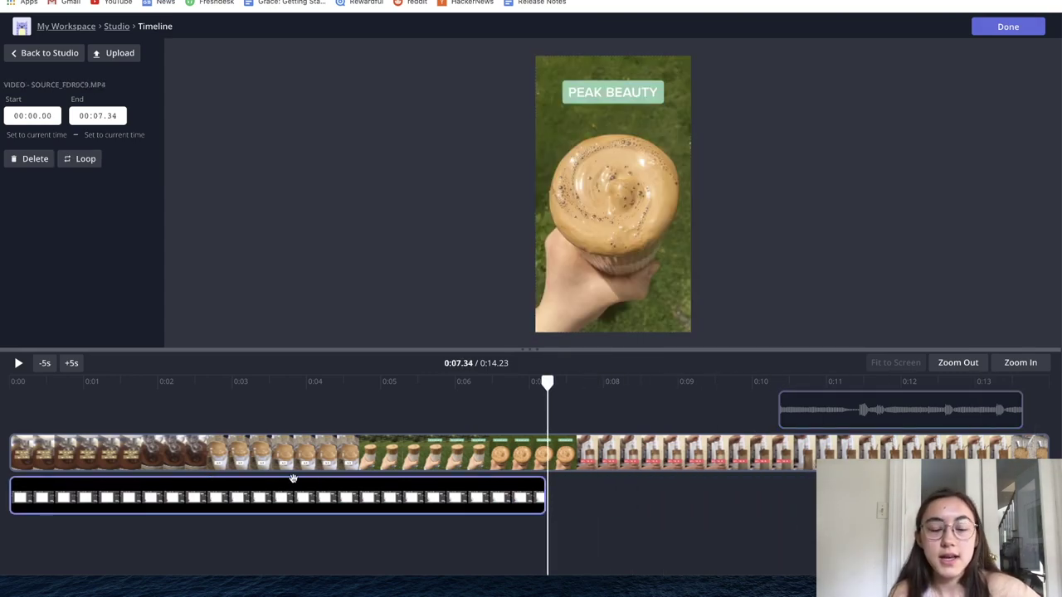
click(608, 455)
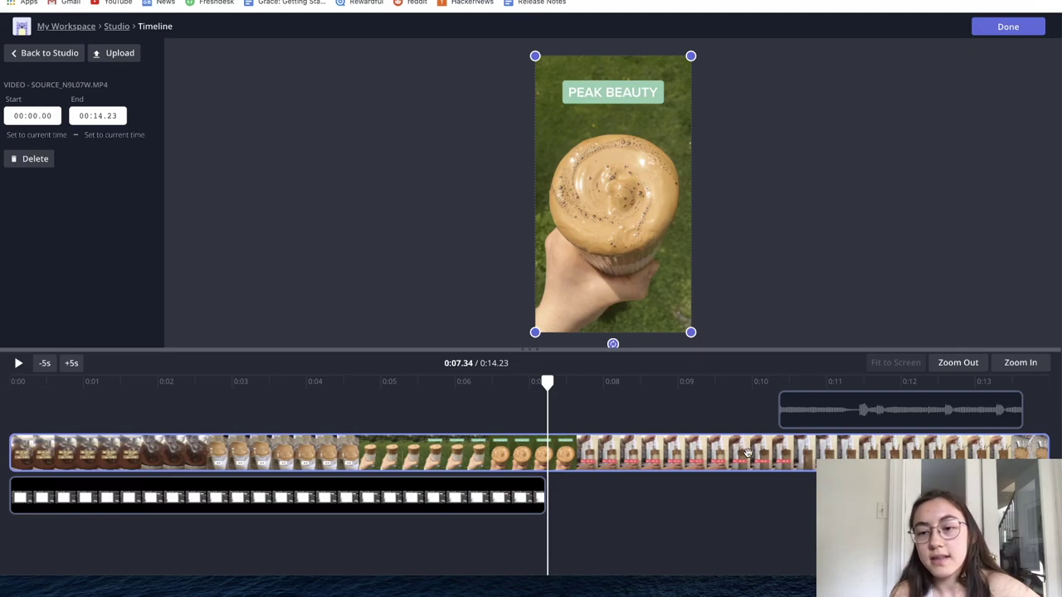
click(826, 418)
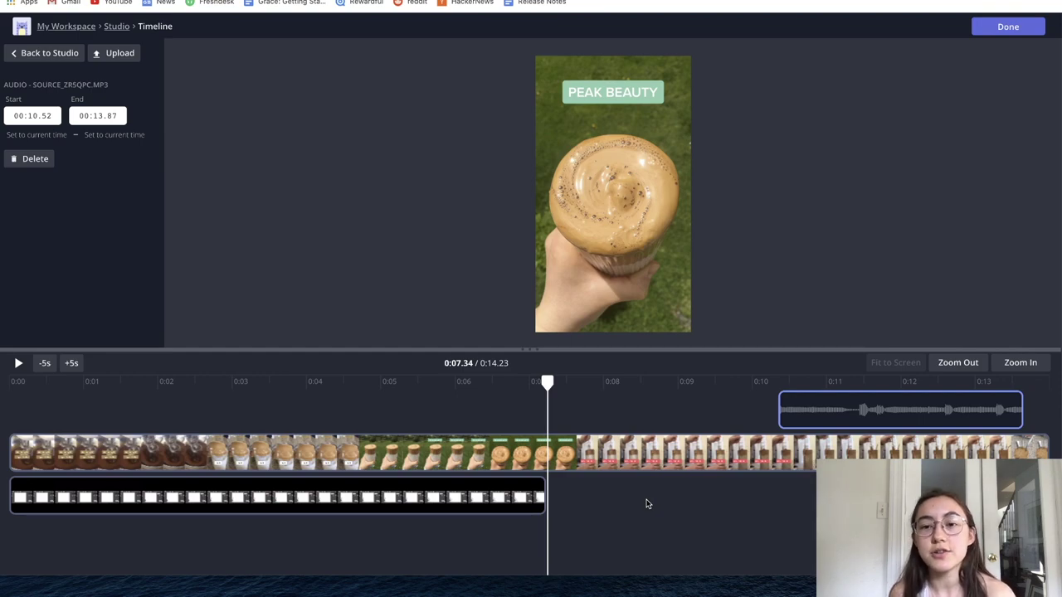
- Return to the Studio, add a blank 3-second second scene, and open its timeline
click(1005, 28)
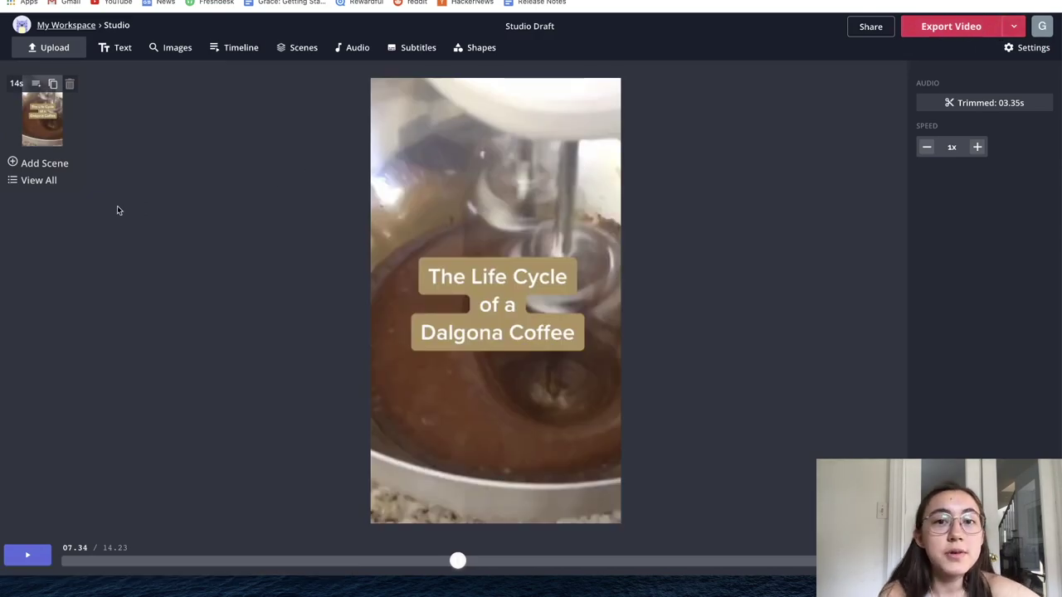
click(33, 163)
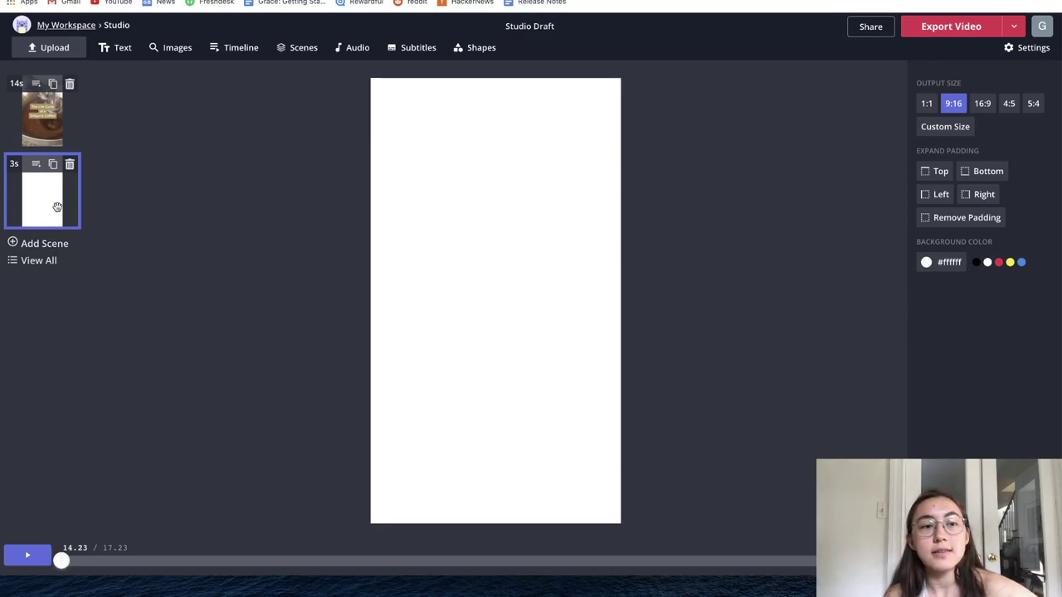
click(36, 164)
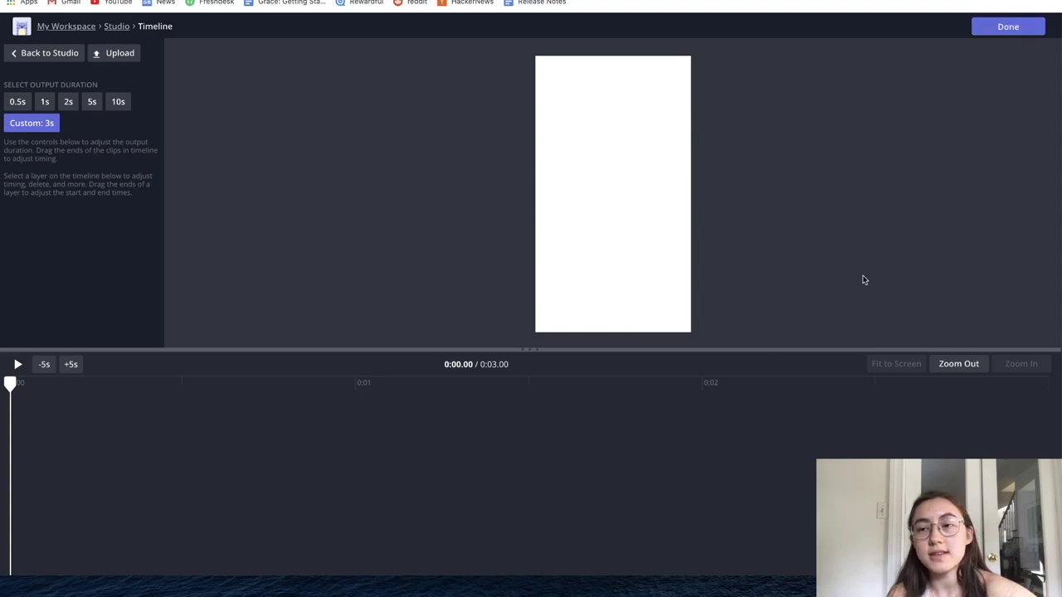
- Leave the blank scene's timeline with Done to get back to the Studio
click(995, 30)
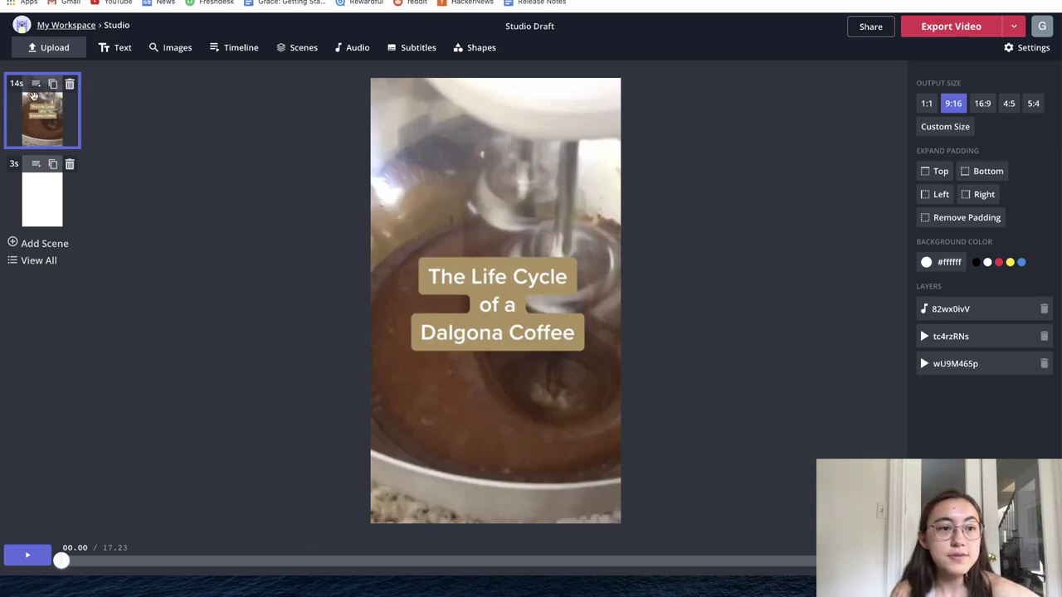
click(47, 206)
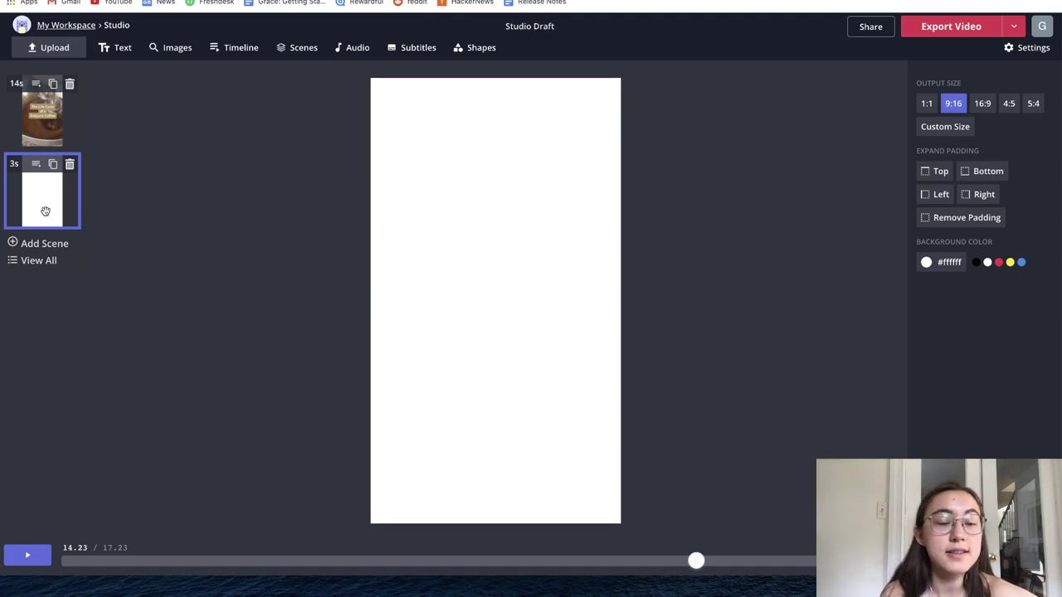
click(527, 563)
drag(526, 563, 670, 563)
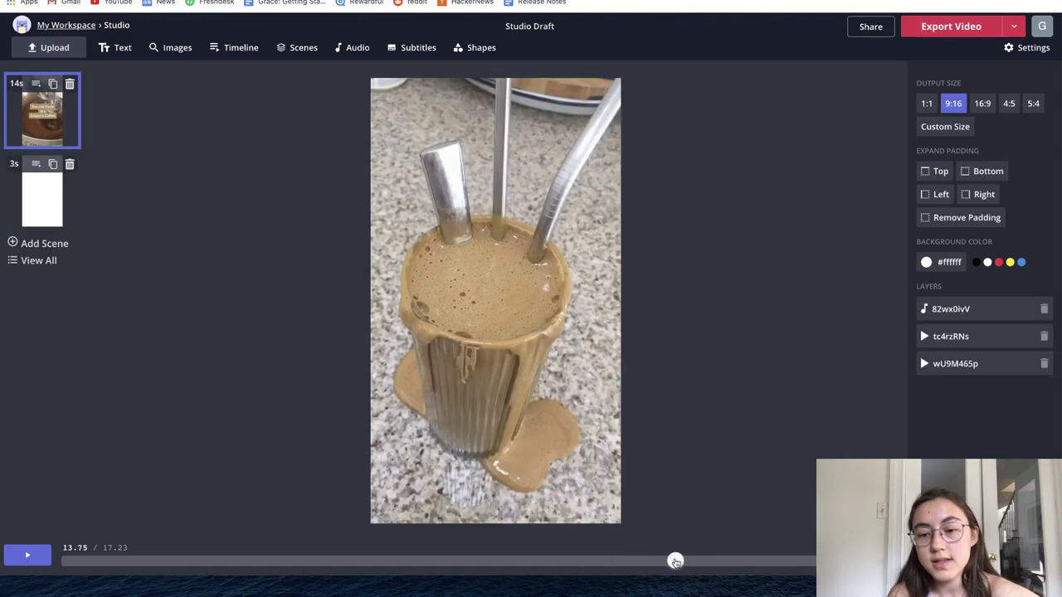
click(655, 563)
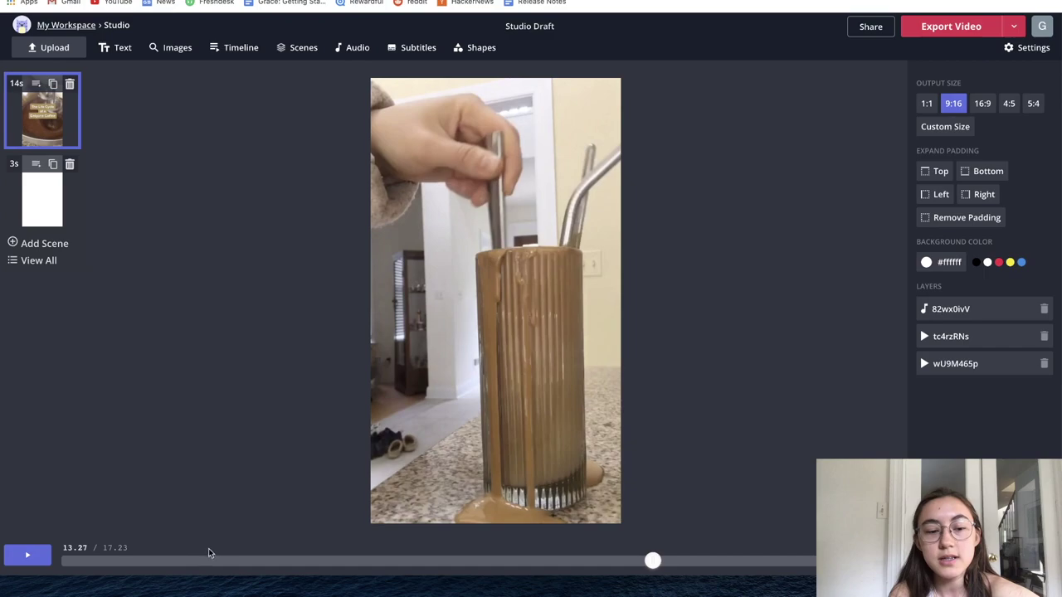
click(38, 560)
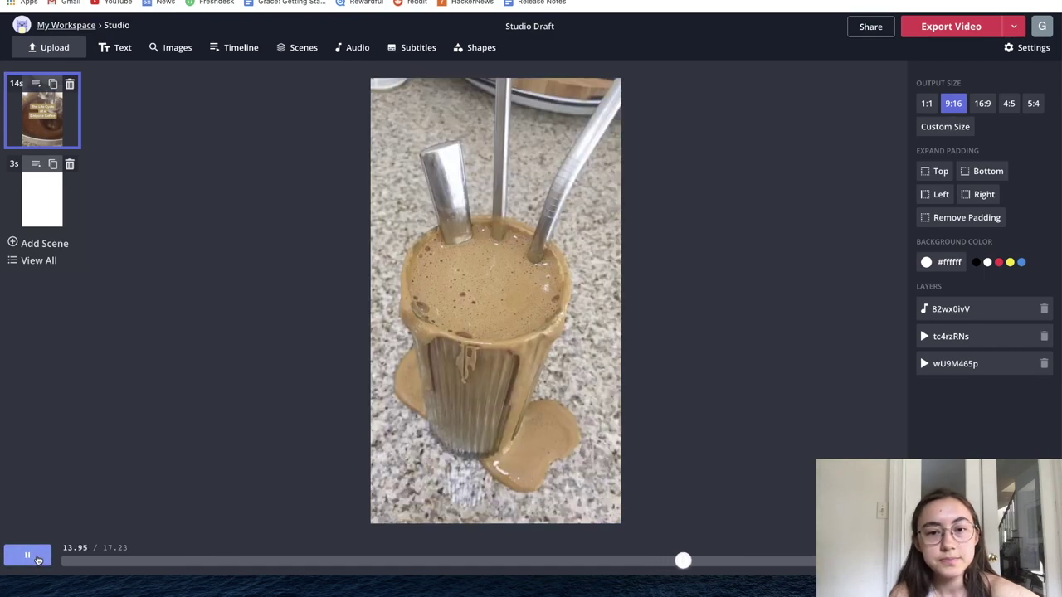
click(38, 560)
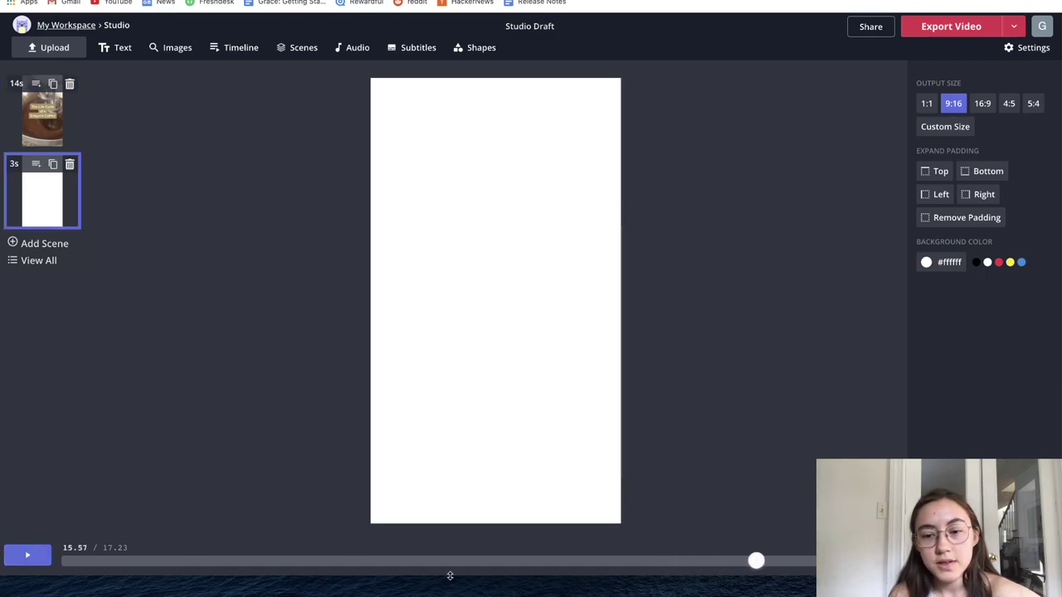
drag(632, 560, 594, 560)
click(26, 552)
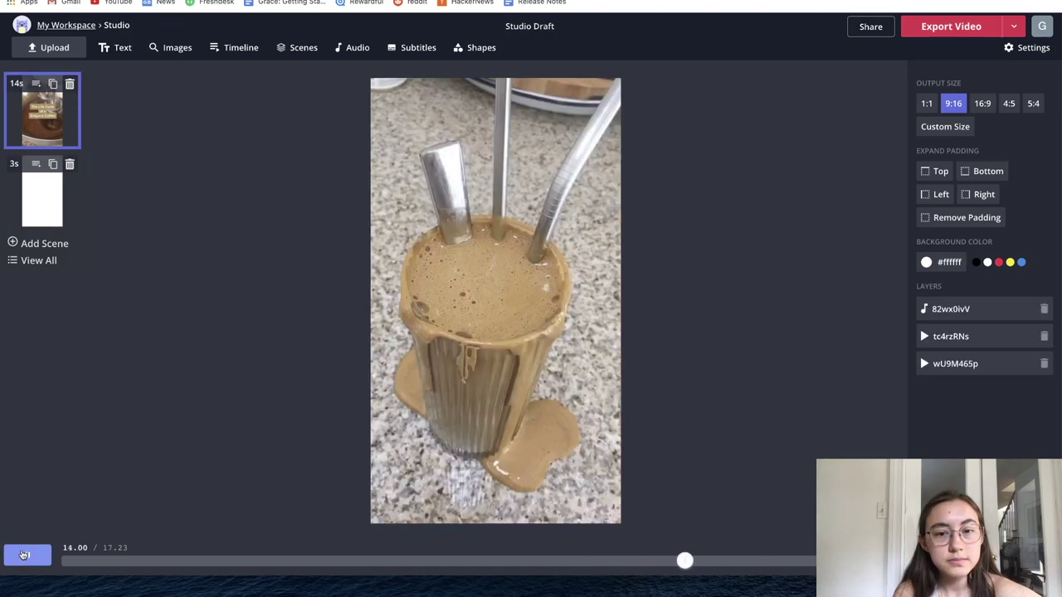
click(25, 554)
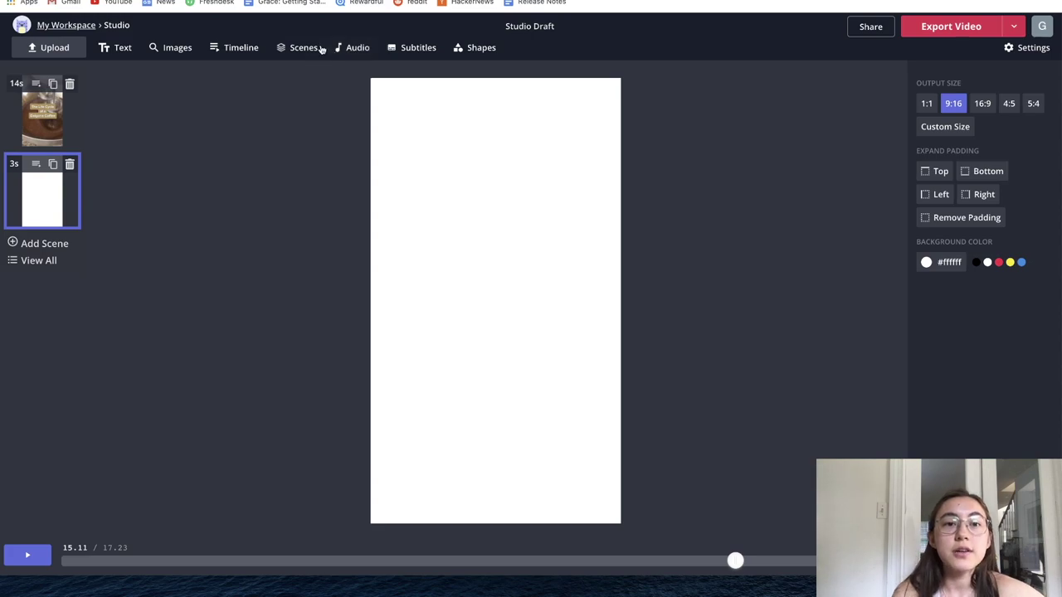
click(355, 50)
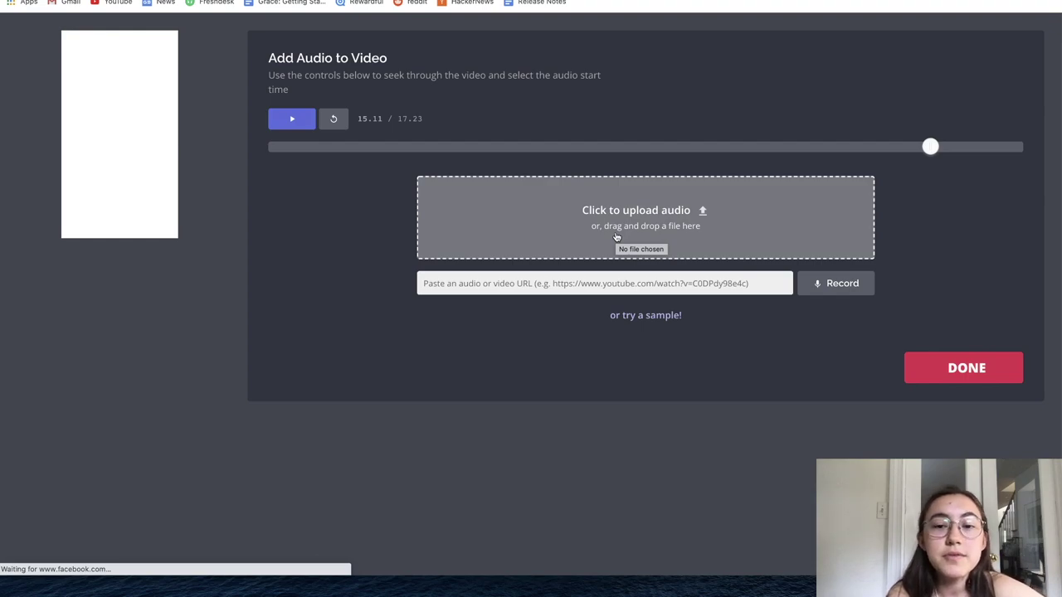
click(600, 283)
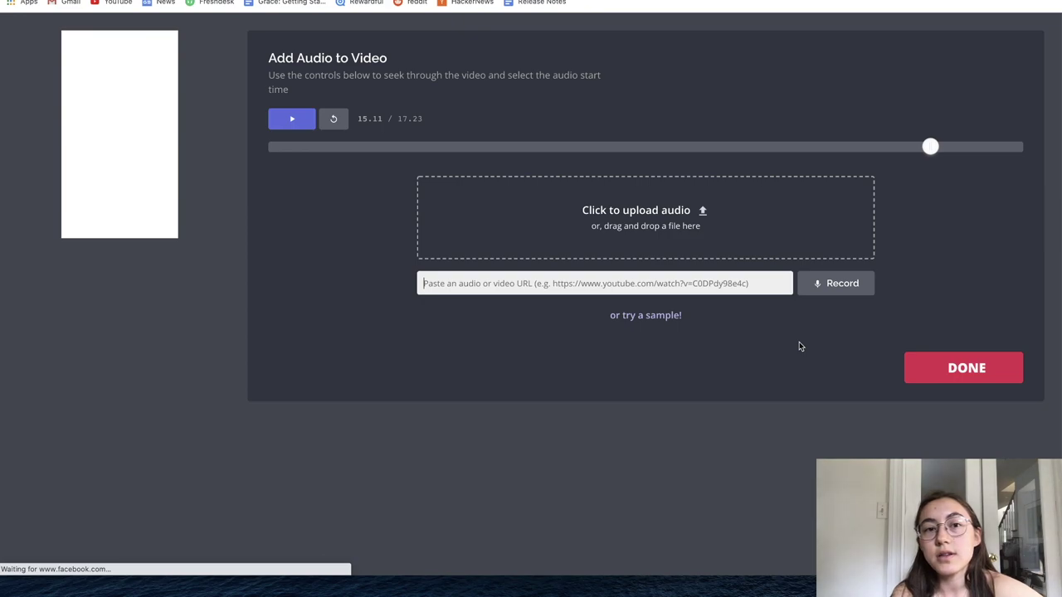
click(865, 287)
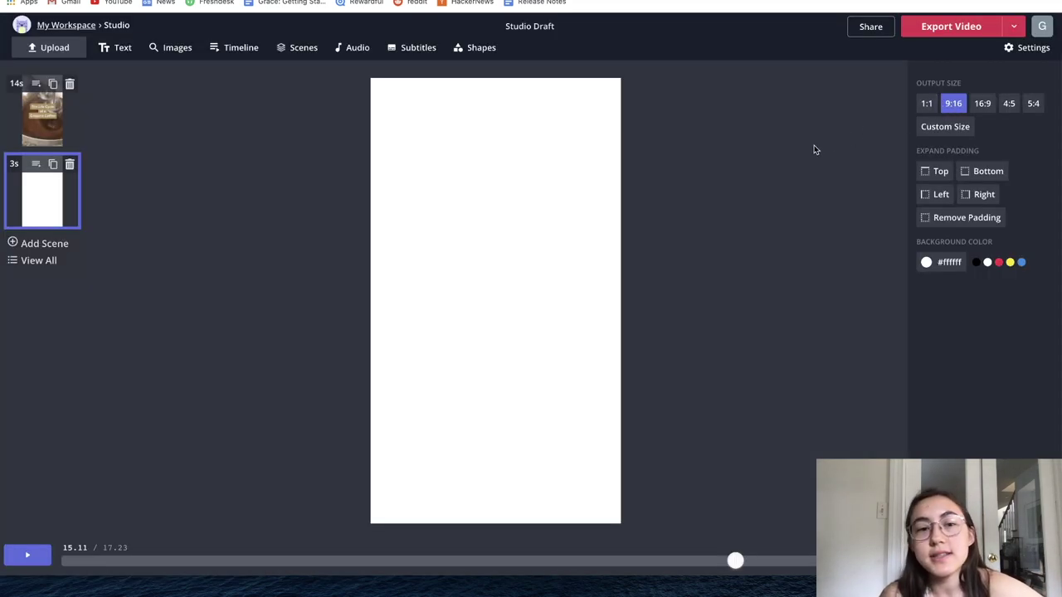
- Preview the coffee scene and the blank second scene, ending on the first scene
click(61, 125)
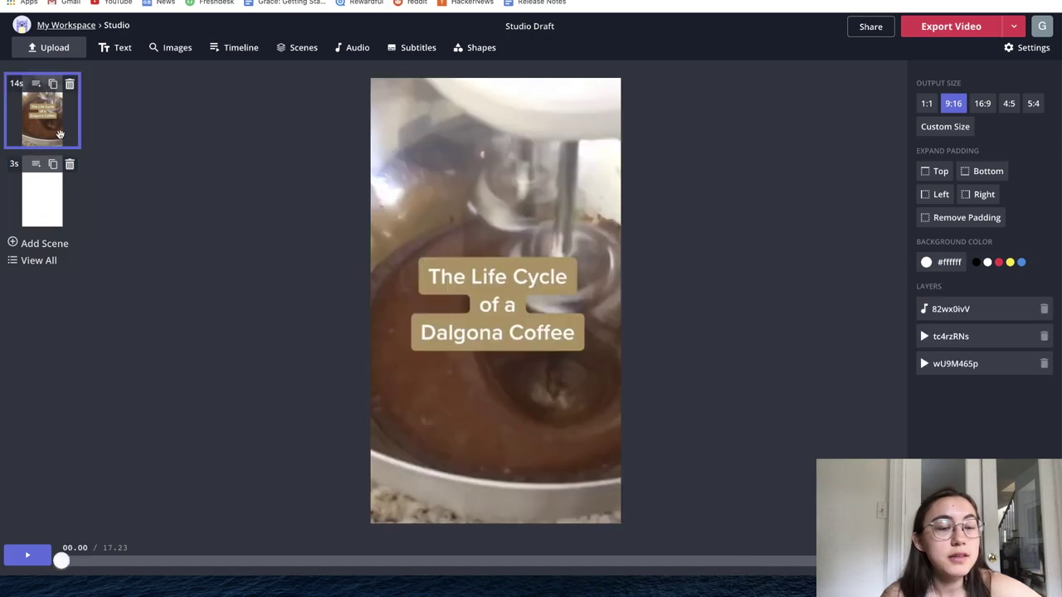
click(49, 194)
click(48, 126)
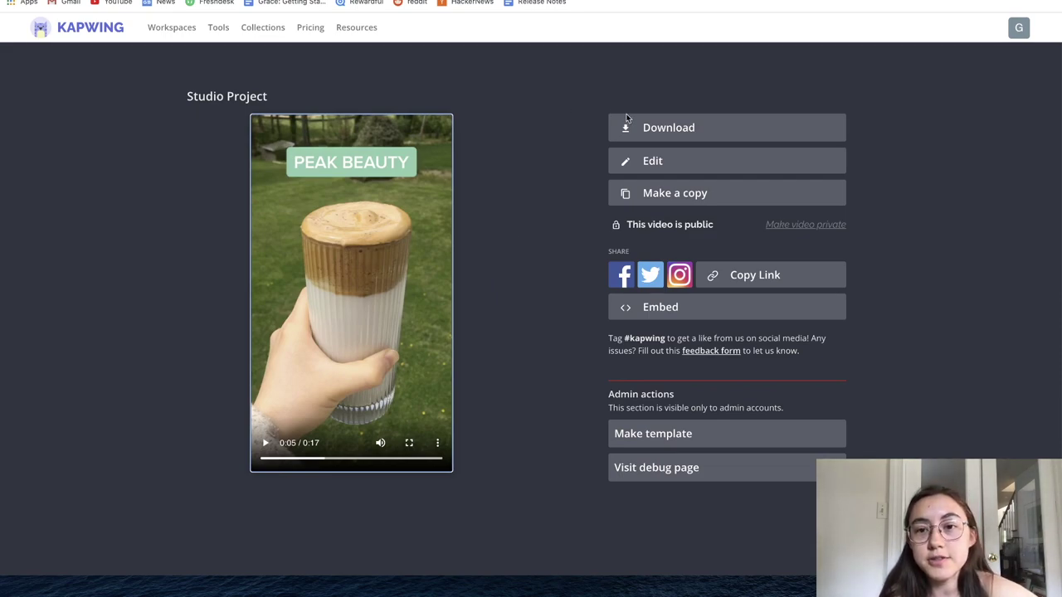
- Download the exported 0:17 video as an MP4 file
click(718, 135)
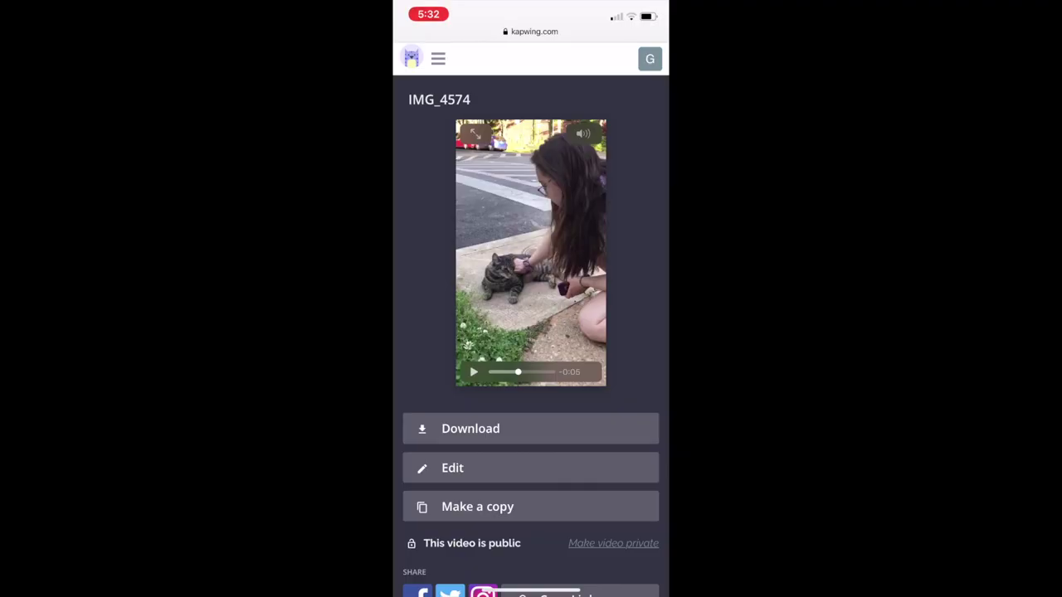
- Download the MP4 onto the phone and open it from Safari's Downloads list
click(531, 428)
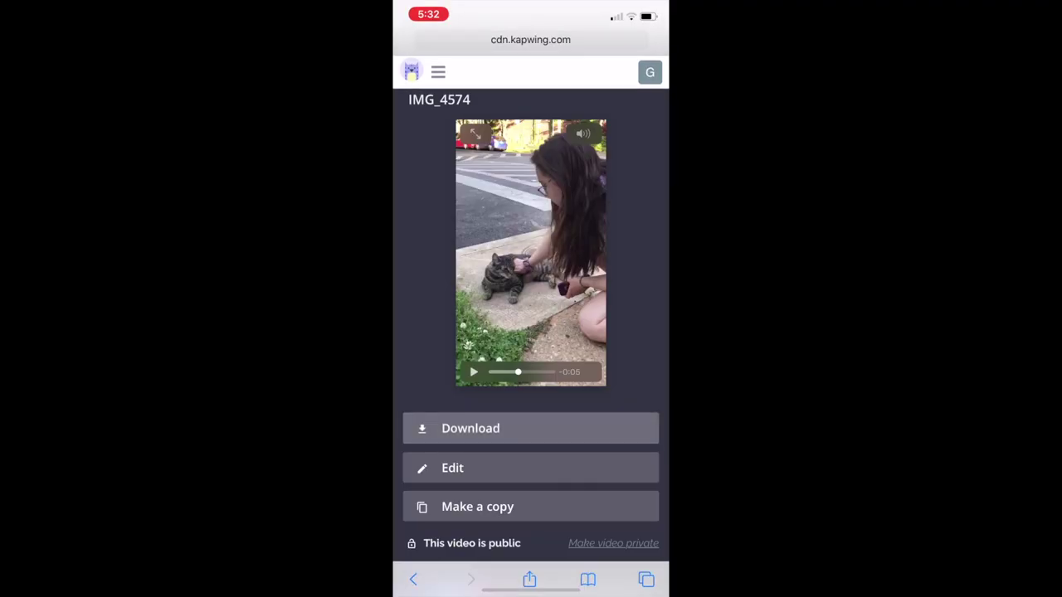
click(614, 330)
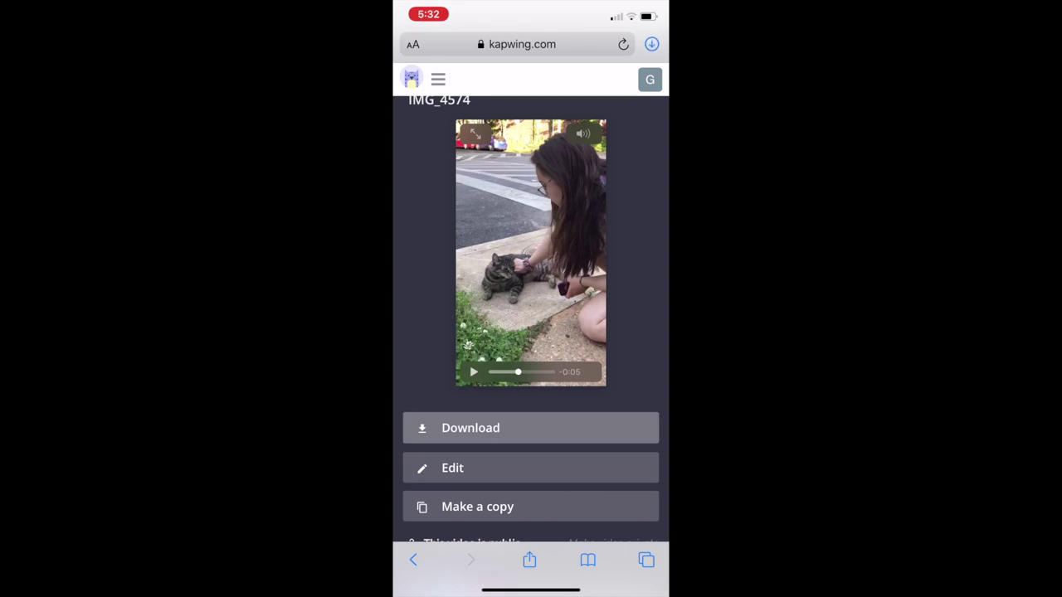
click(651, 44)
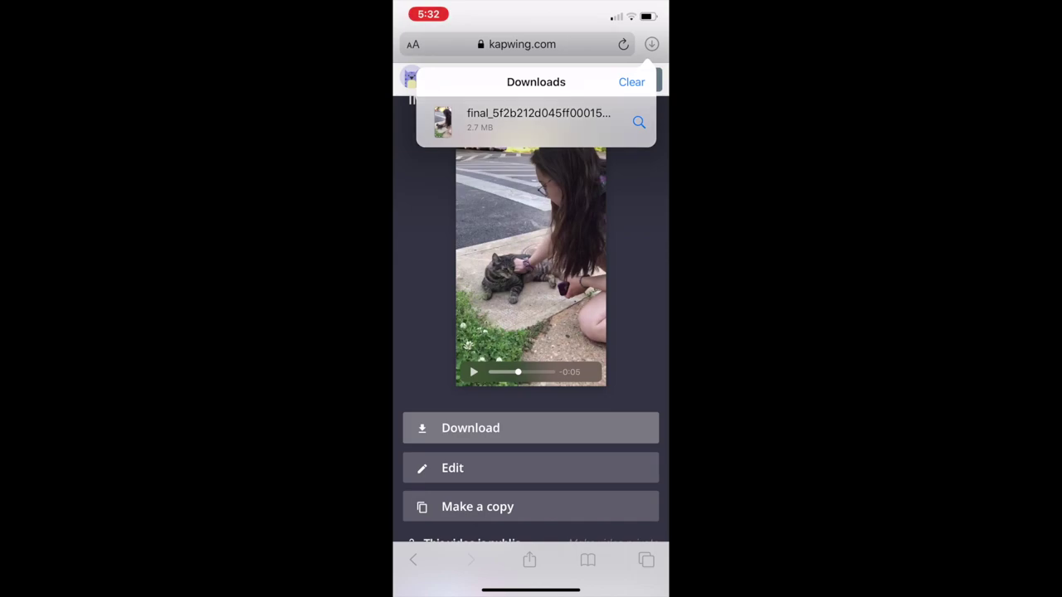
click(538, 121)
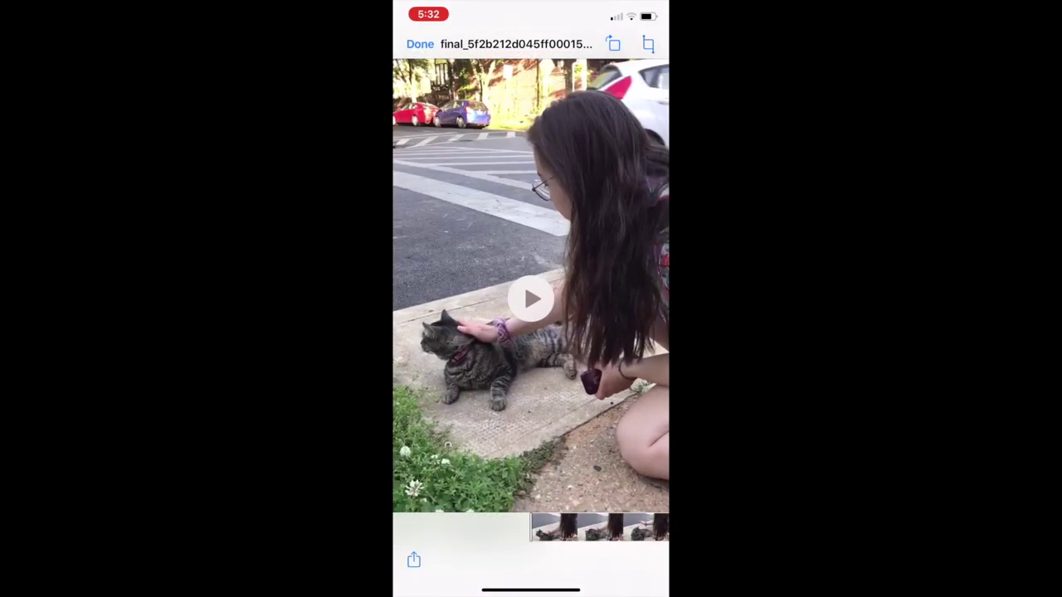
- Save the video to the photo library and bring up recent videos for the Reel
click(413, 560)
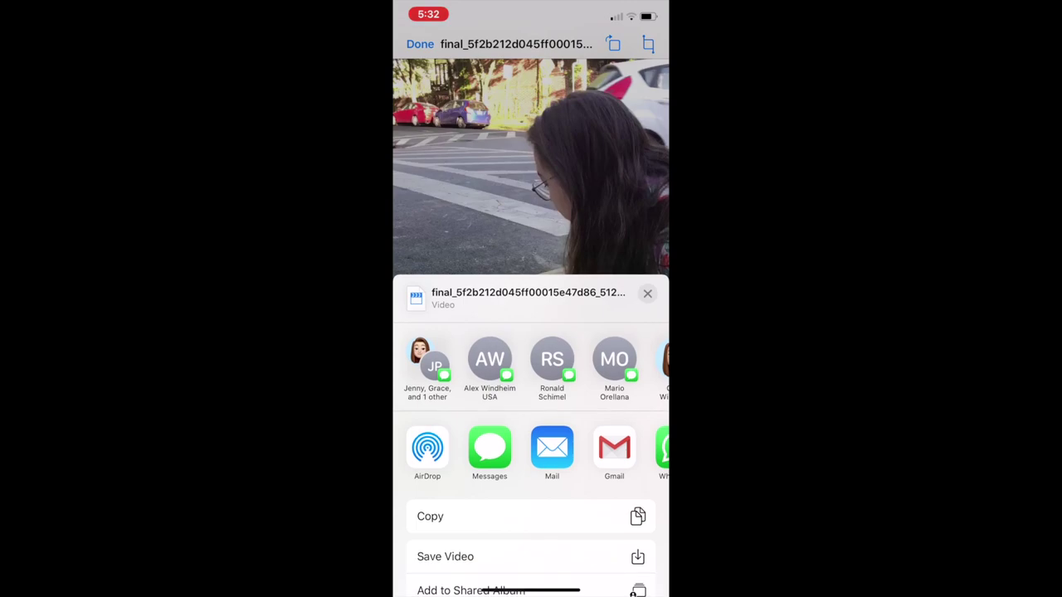
scroll(531, 352, down, 4)
click(445, 317)
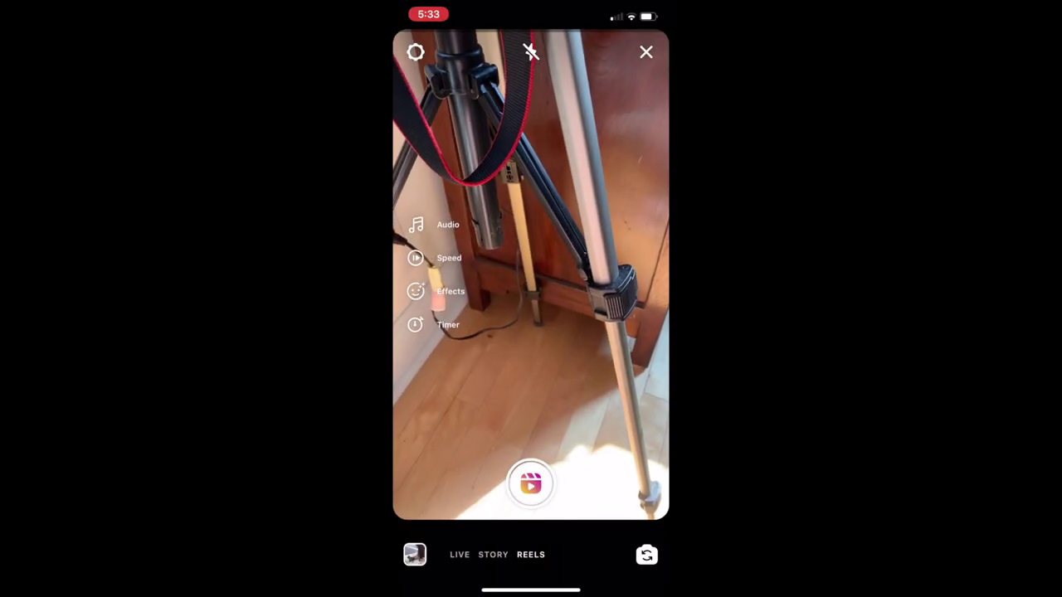
click(415, 552)
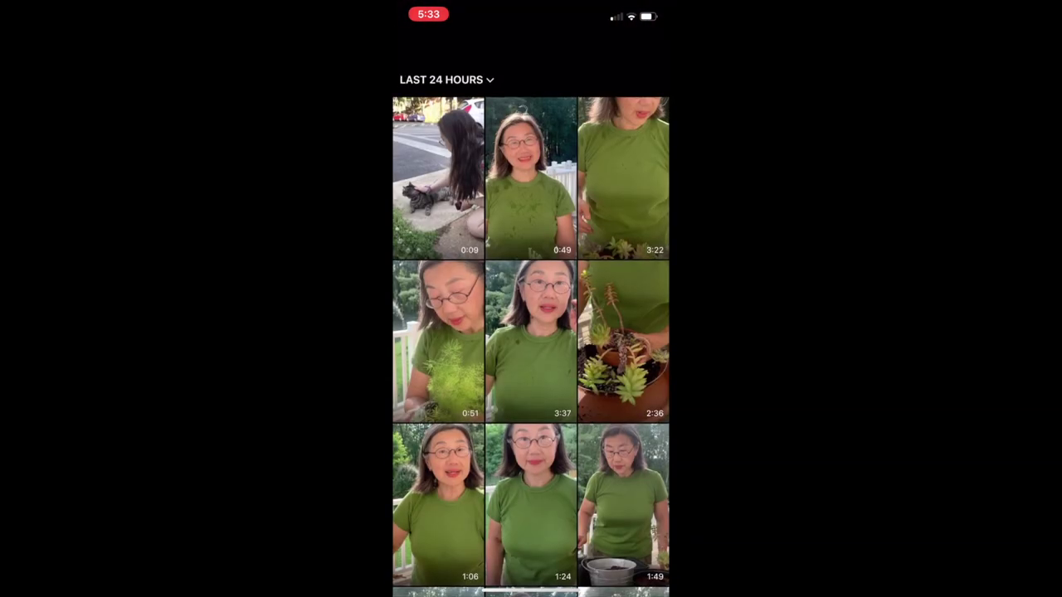
- Pick the cat clip from the gallery, keep its trim, and continue to the Reel Share screen
click(438, 179)
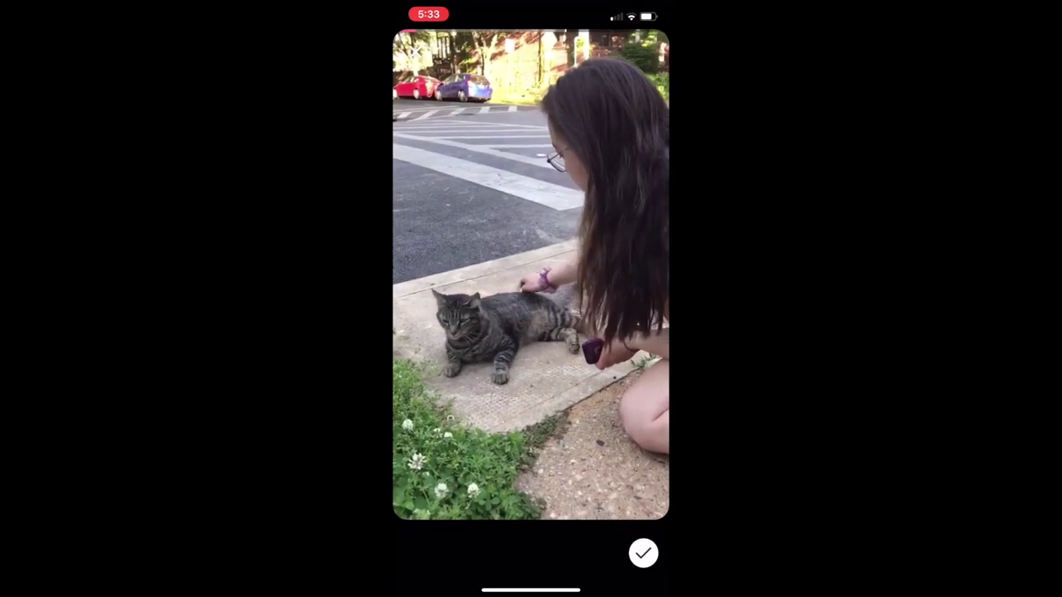
click(642, 552)
click(610, 404)
click(592, 483)
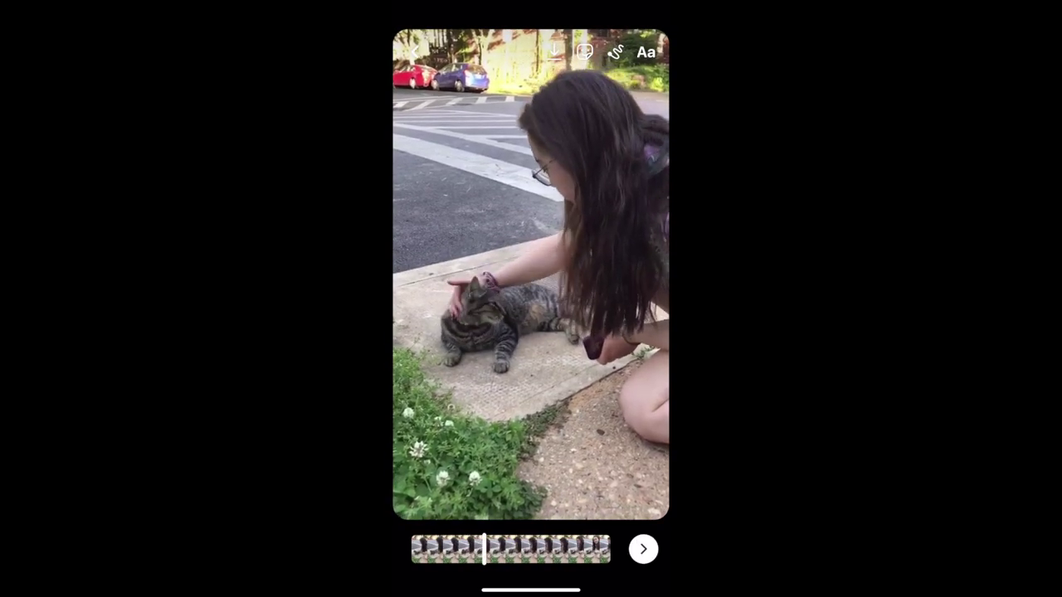
click(643, 549)
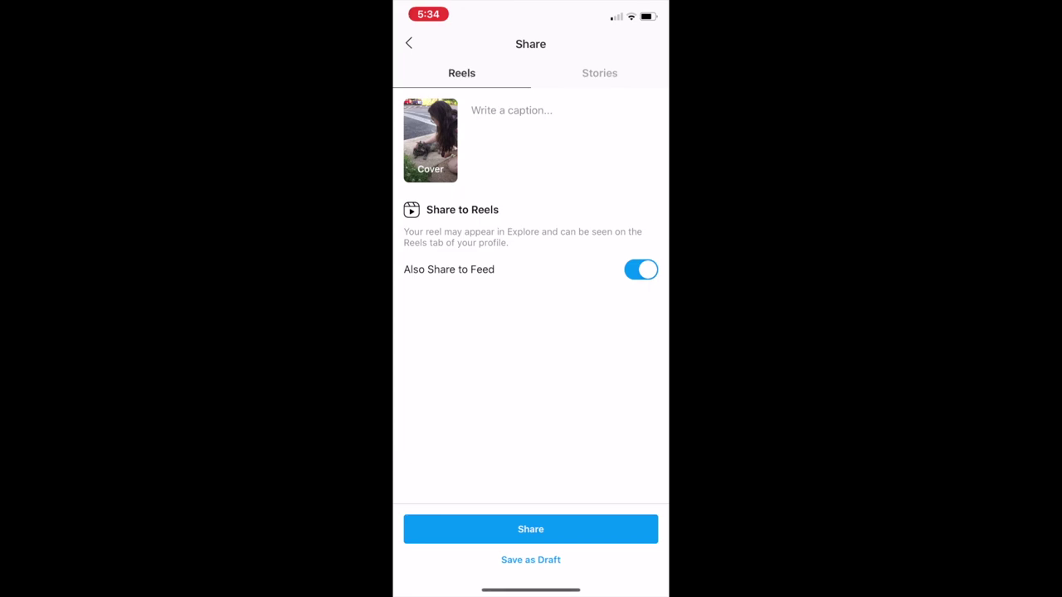